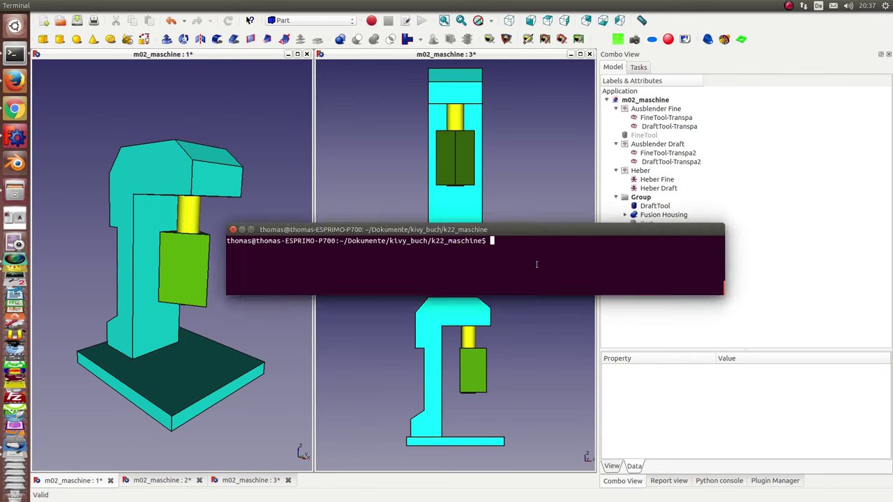
Re-run 'python maschinendialog.py' from the Terminal history to open the Kivy control window
{"action": "key", "text": "Up"}
{"action": "key", "text": "Up"}
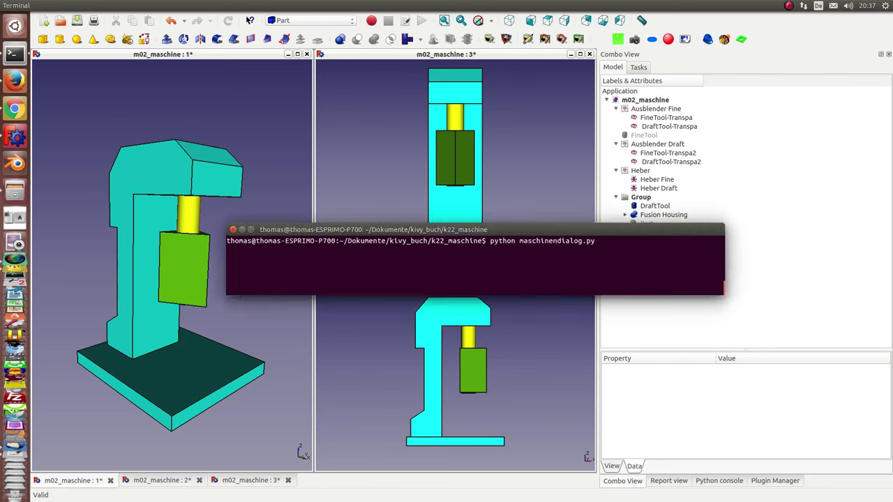
{"action": "key", "text": "Return"}
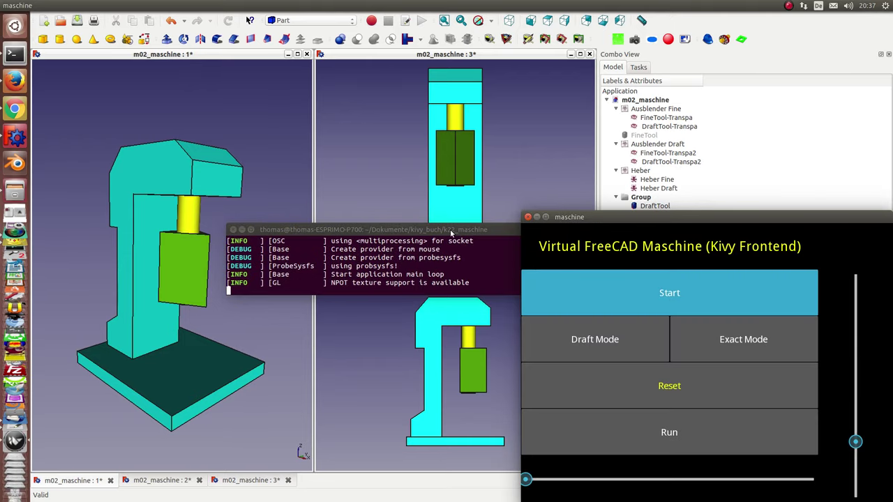
Place the control window beside the model views, switch the machine on, and start a run
{"action": "left_click_drag", "start_coordinate": [490, 221], "coordinate": [823, 227]}
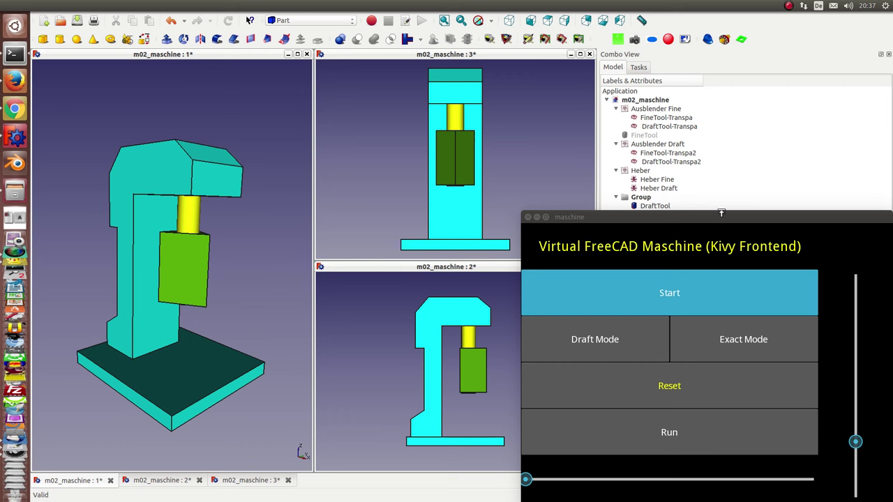
{"action": "mouse_move", "coordinate": [711, 217]}
{"action": "left_mouse_down"}
{"action": "mouse_move", "coordinate": [727, 145]}
{"action": "mouse_move", "coordinate": [721, 98]}
{"action": "left_mouse_up"}
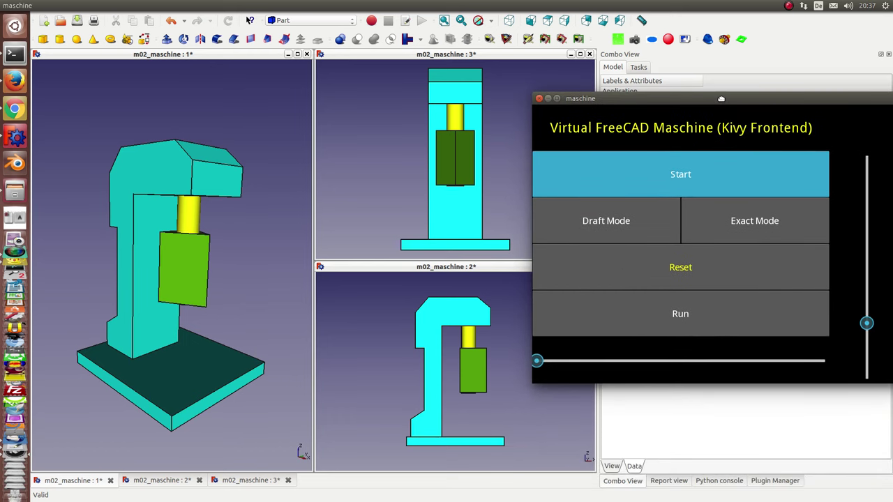
{"action": "left_click", "coordinate": [682, 176]}
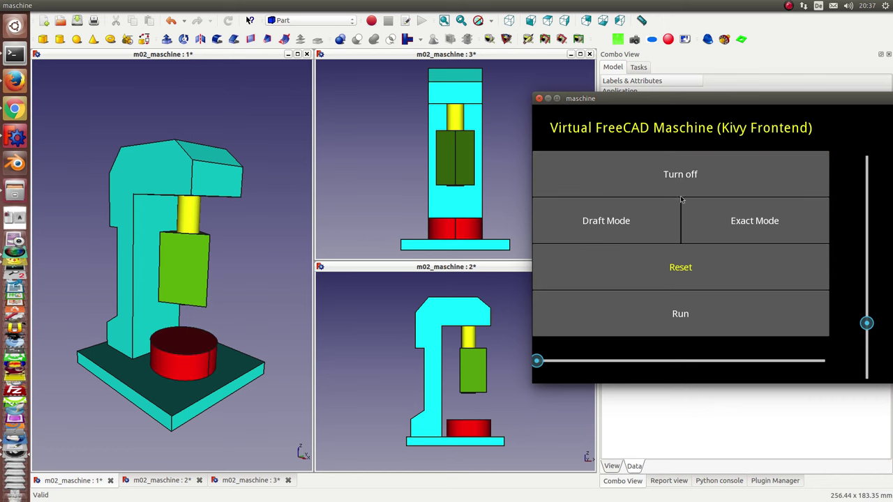
{"action": "left_click", "coordinate": [681, 316]}
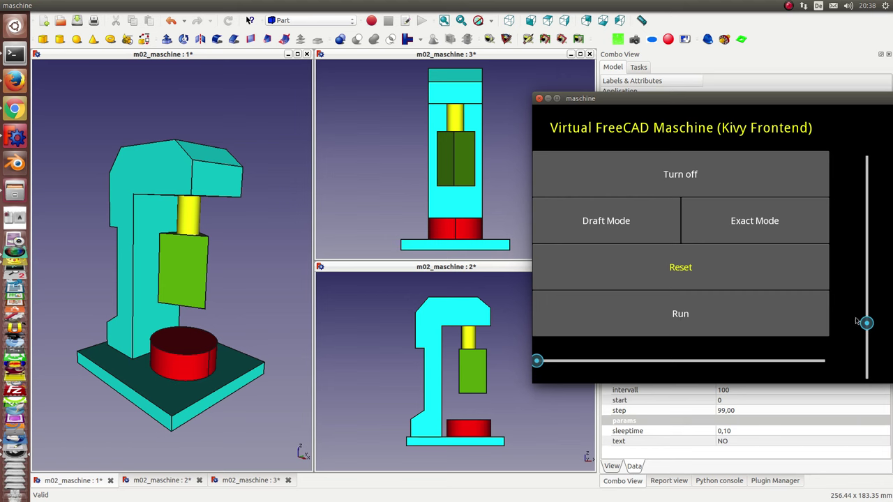
Shorten the red workpiece with the vertical slider, raise it again, and enable Draft Mode
{"action": "left_click_drag", "start_coordinate": [866, 324], "coordinate": [866, 355]}
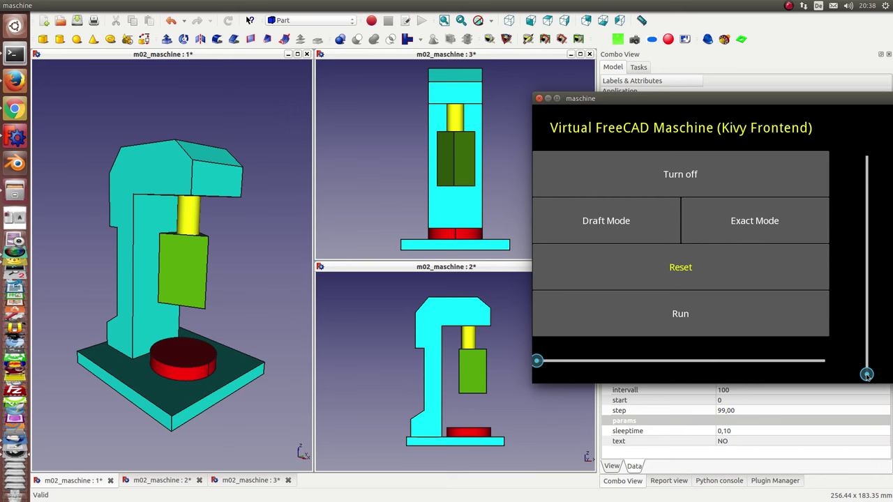
{"action": "left_click_drag", "start_coordinate": [867, 354], "coordinate": [868, 190]}
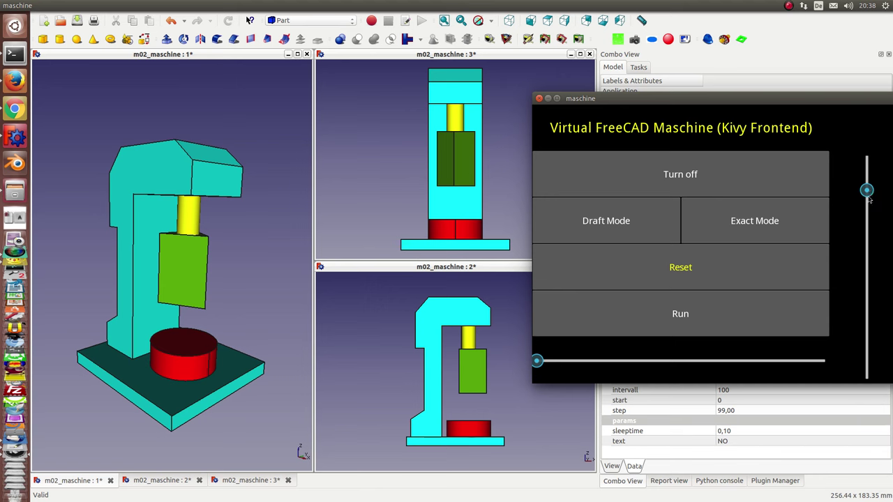
{"action": "left_click", "coordinate": [594, 224]}
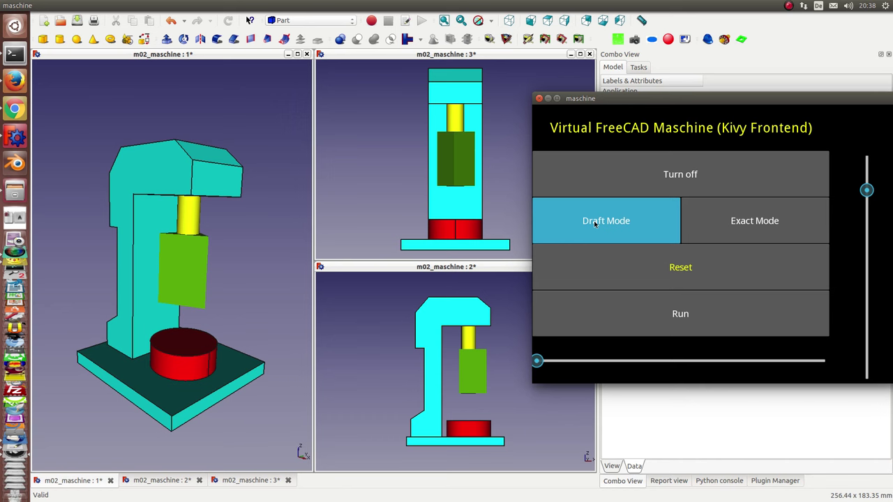
Enable Exact Mode, then feed the orange tool down with the horizontal slider and back
{"action": "left_click", "coordinate": [713, 224]}
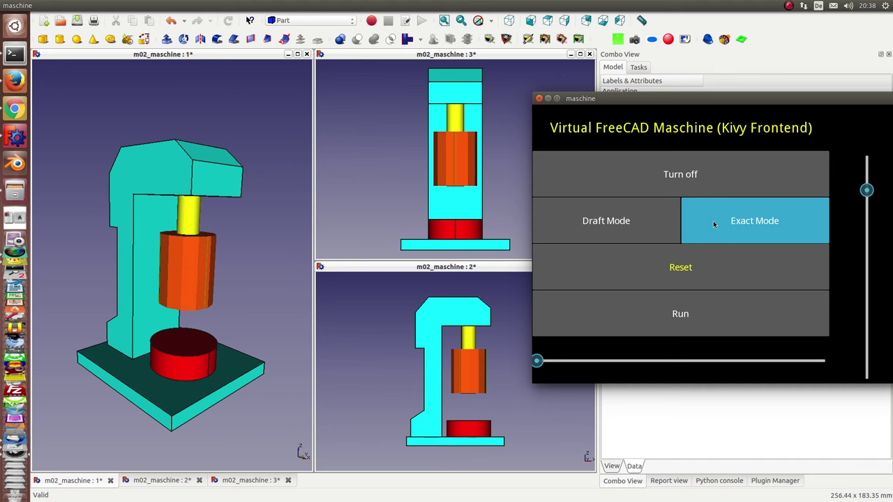
{"action": "left_click", "coordinate": [537, 363]}
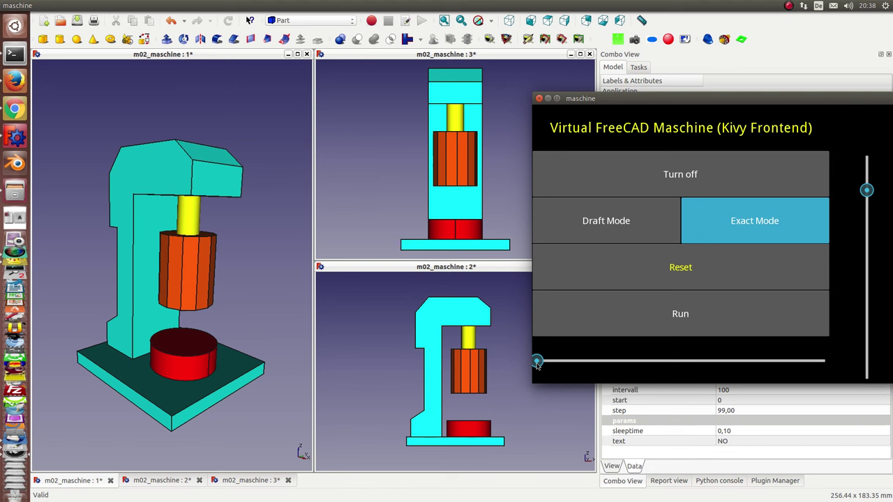
{"action": "left_click_drag", "start_coordinate": [536, 363], "coordinate": [831, 364]}
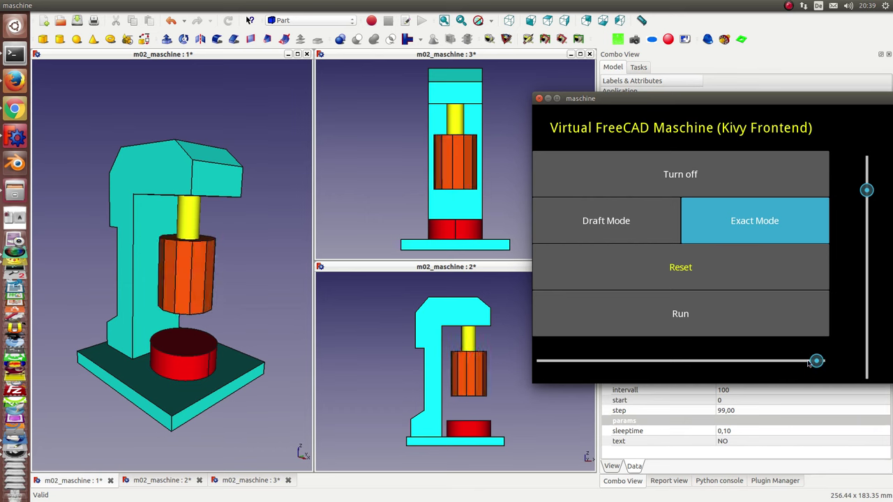
{"action": "left_click_drag", "start_coordinate": [826, 362], "coordinate": [538, 361]}
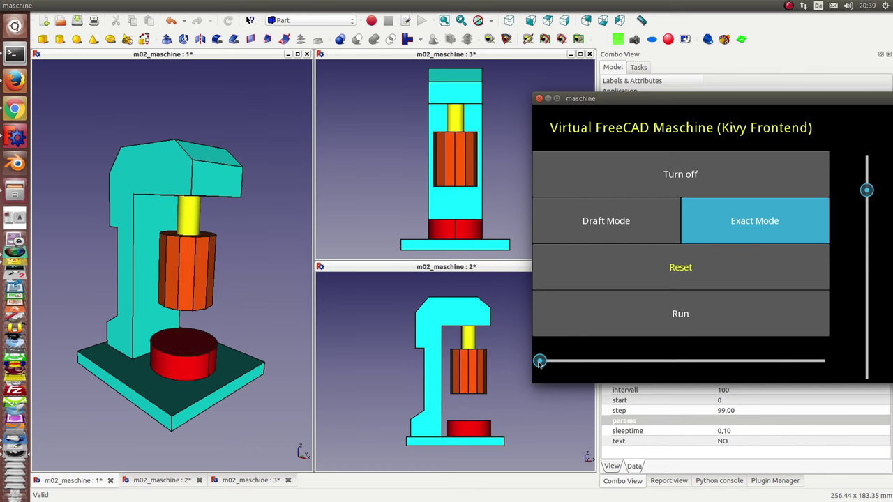
Return to Draft Mode, lower the green tool with the slider, and run the cycle
{"action": "left_click", "coordinate": [594, 221]}
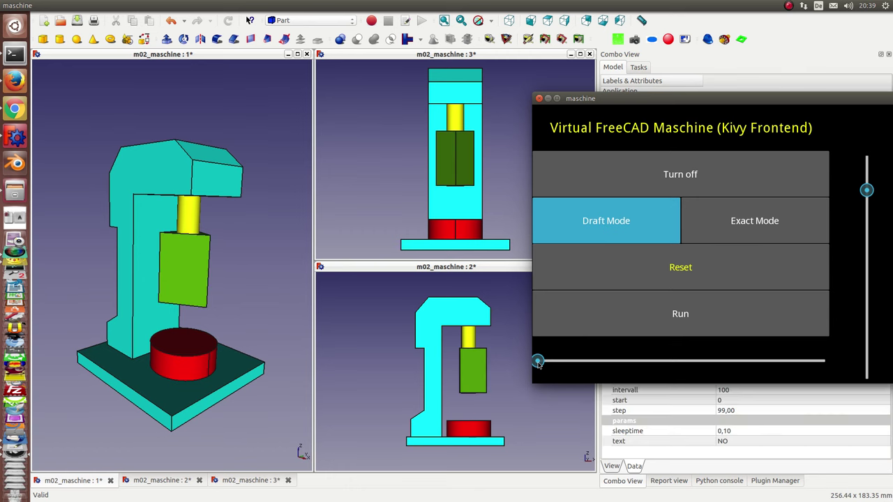
{"action": "mouse_move", "coordinate": [538, 362]}
{"action": "left_mouse_down"}
{"action": "mouse_move", "coordinate": [643, 369]}
{"action": "mouse_move", "coordinate": [823, 360]}
{"action": "mouse_move", "coordinate": [537, 363]}
{"action": "left_mouse_up"}
{"action": "left_click", "coordinate": [661, 316]}
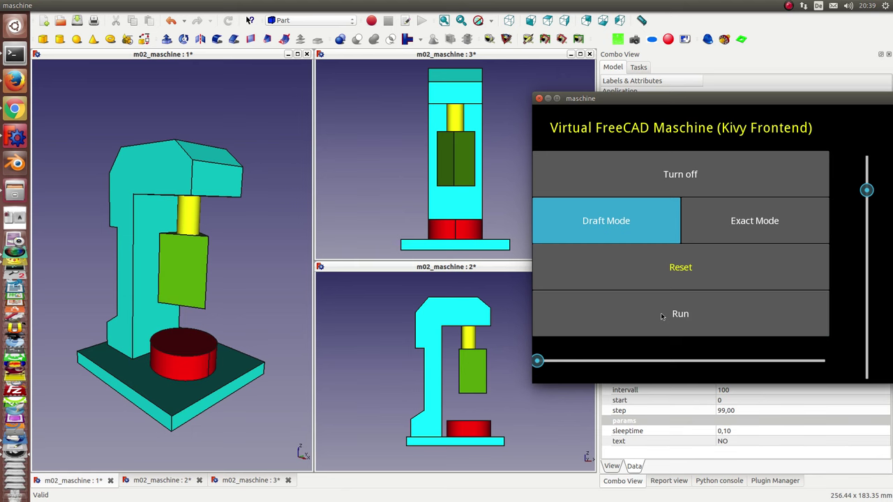
Run the cycle in Exact Mode, then turn the machine off
{"action": "left_click", "coordinate": [755, 221]}
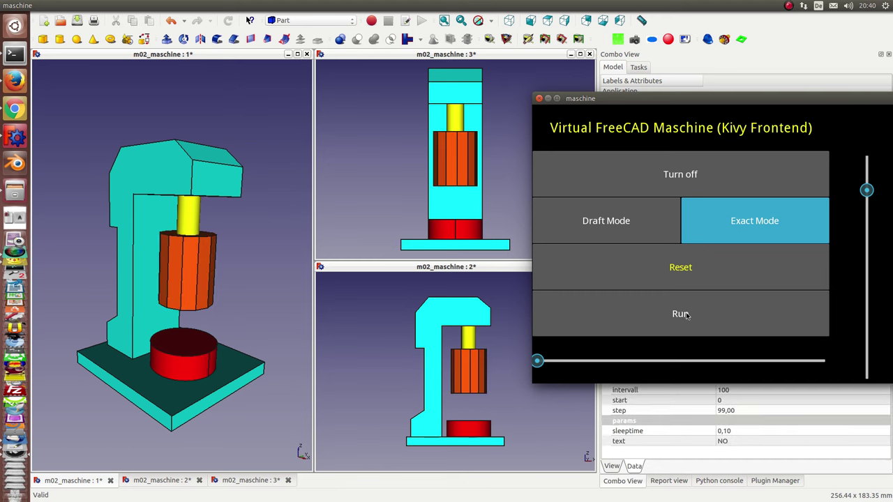
{"action": "left_click", "coordinate": [686, 315]}
{"action": "left_click", "coordinate": [687, 176]}
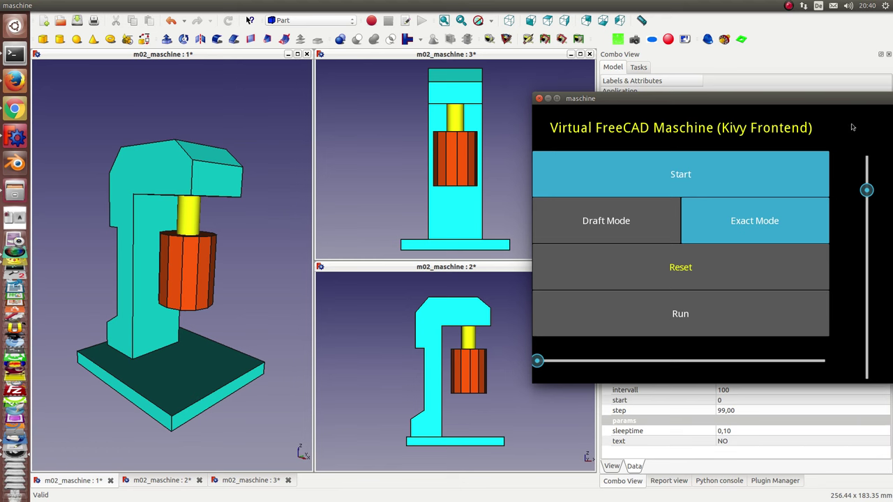
Close the Kivy window and show the maximized dependency graph from Tools > Dependency graph
{"action": "key", "text": "Escape"}
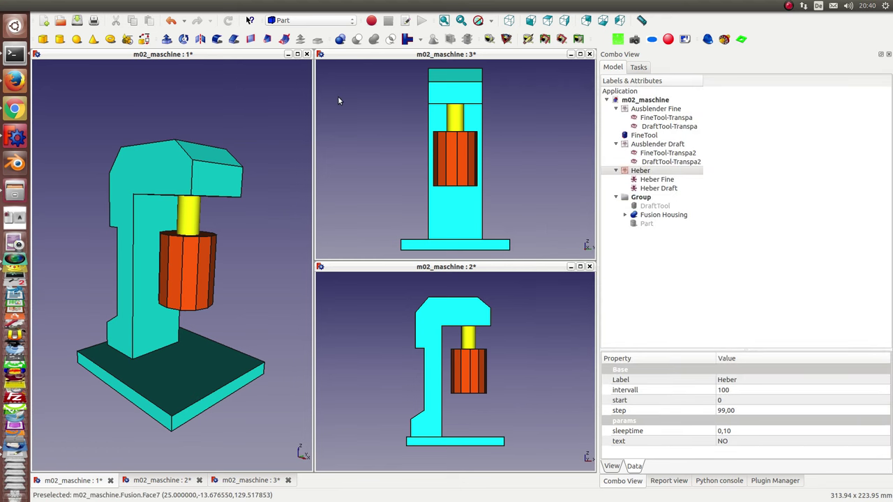
{"action": "left_click", "coordinate": [240, 98]}
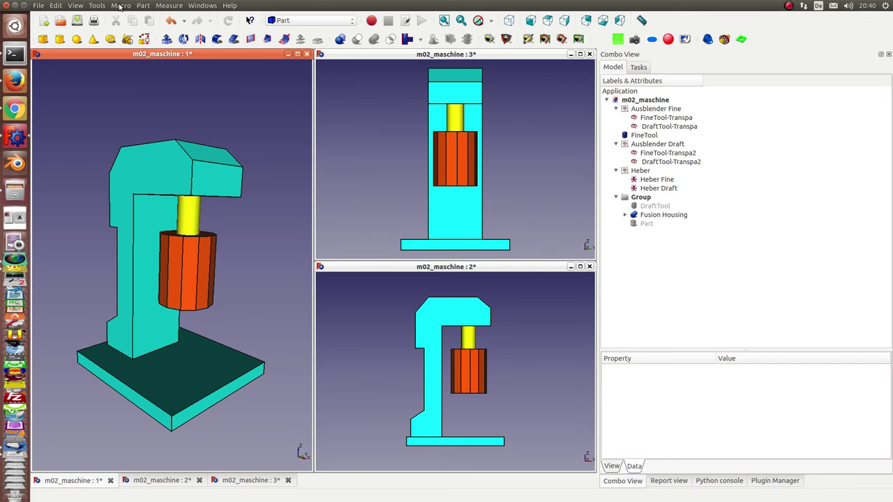
{"action": "left_click", "coordinate": [97, 5]}
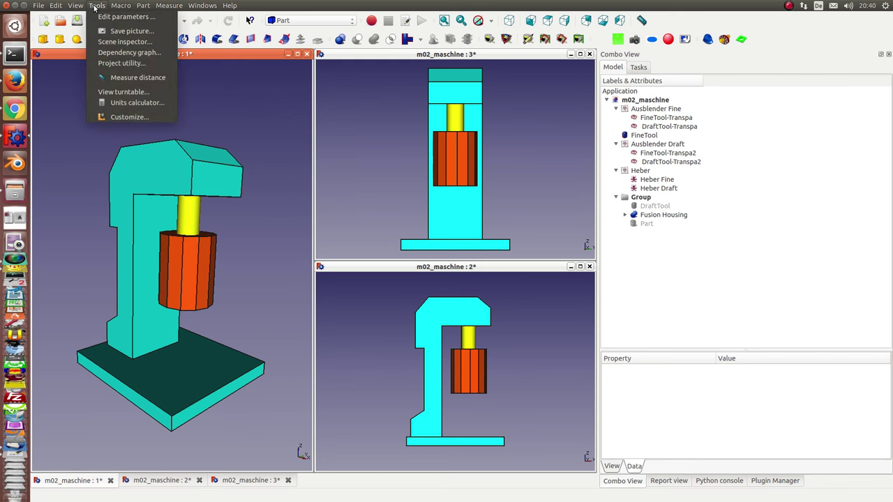
{"action": "left_click", "coordinate": [122, 53]}
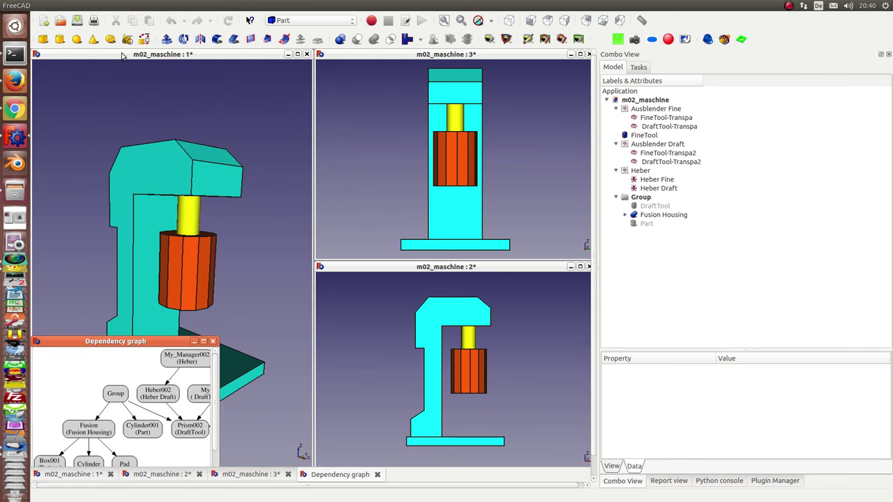
{"action": "left_click", "coordinate": [203, 342]}
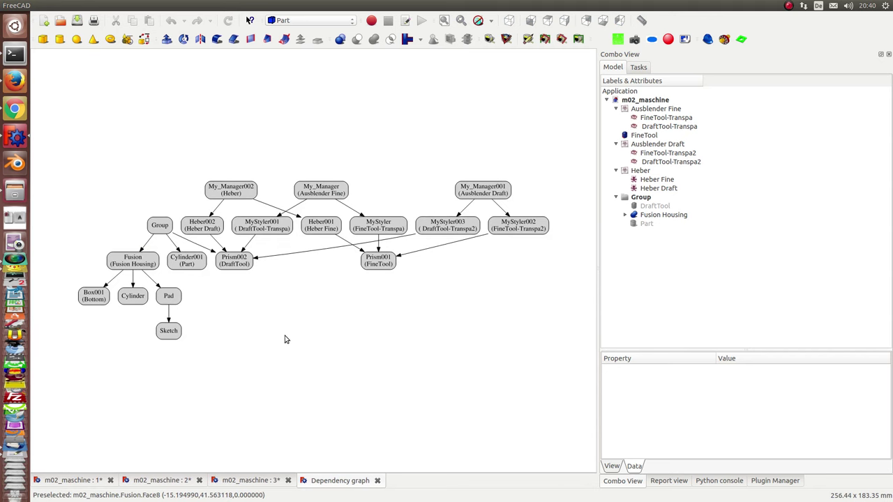